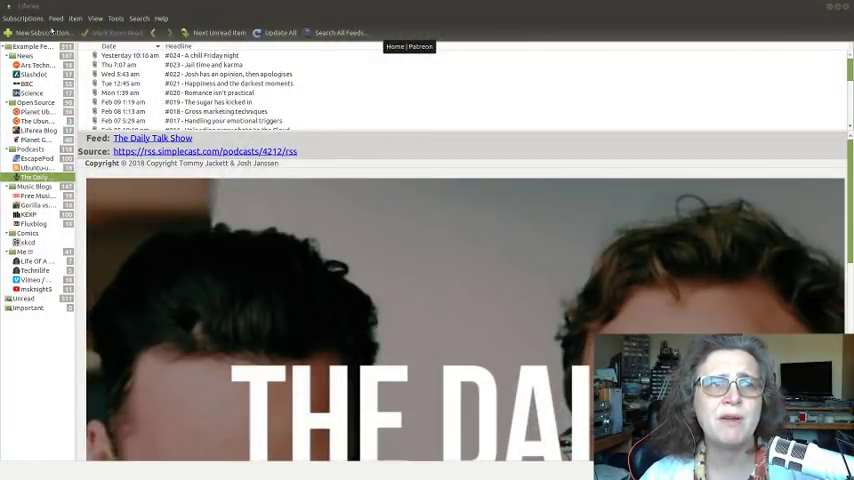
- Select The Daily Talk Show episode '#021 - Happiness and the darkest moments'
{"action": "left_click", "coordinate": [145, 84]}
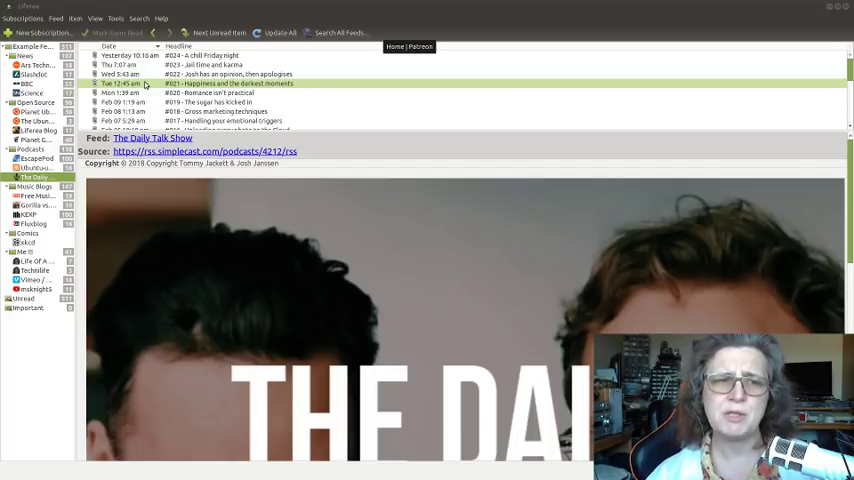
- Browse the Ars Technica, Slashdot, BBC News and Science News feeds in turn
{"action": "left_click", "coordinate": [37, 66]}
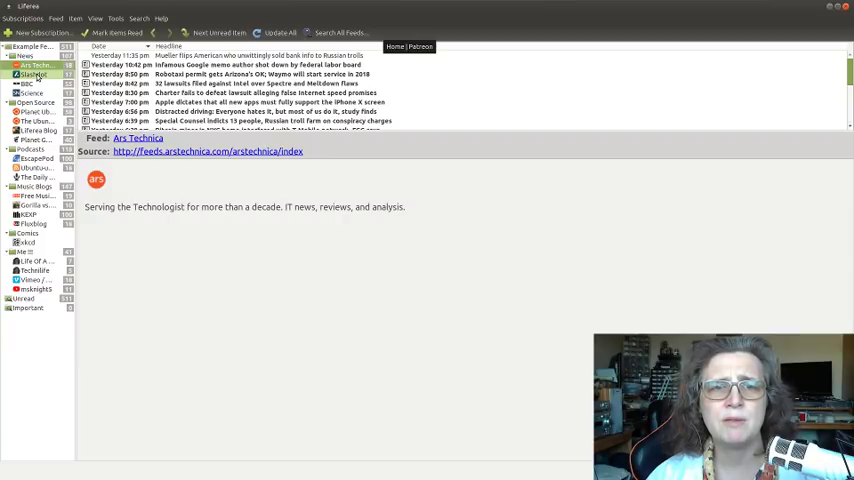
{"action": "left_click", "coordinate": [35, 75]}
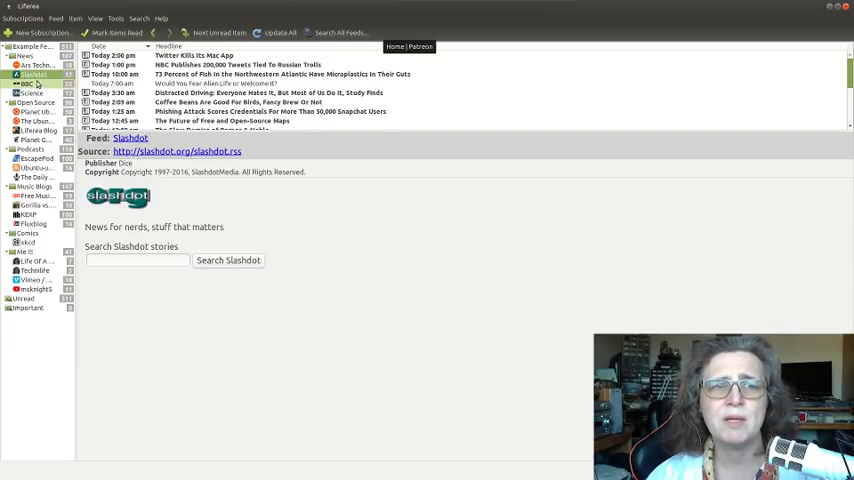
{"action": "left_click", "coordinate": [37, 84]}
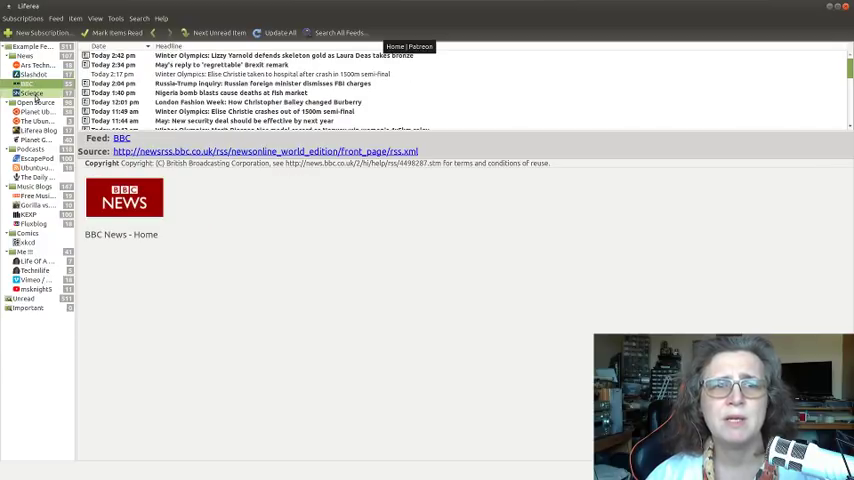
{"action": "scroll", "coordinate": [105, 80], "scroll_direction": "down", "scroll_amount": 3}
{"action": "scroll", "coordinate": [105, 80], "scroll_direction": "up", "scroll_amount": 3}
{"action": "left_click", "coordinate": [18, 93]}
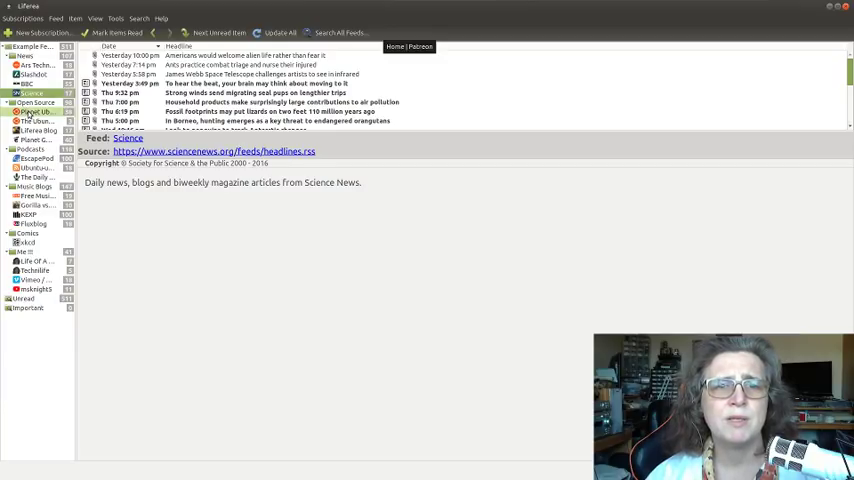
- Browse Planet Ubuntu, Ubuntu news, Liferea Blog, Planet GNOME and EscapePod, ending on xkcd
{"action": "left_click", "coordinate": [30, 112]}
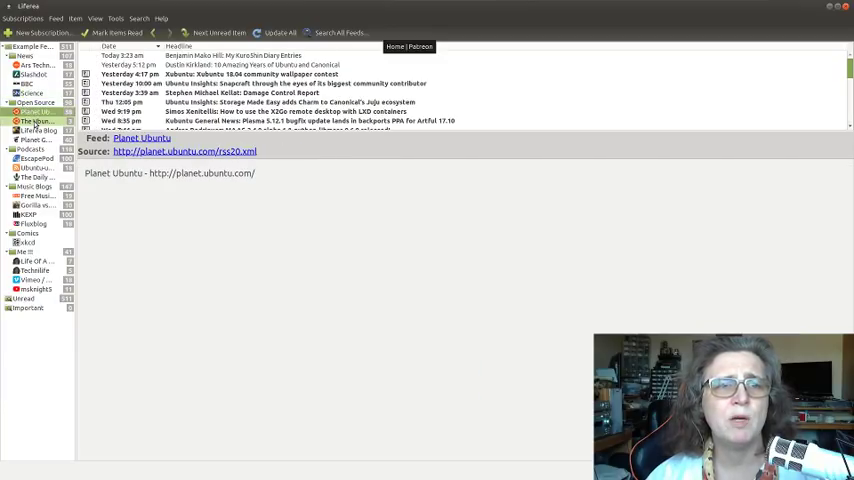
{"action": "left_click", "coordinate": [36, 121]}
{"action": "left_click", "coordinate": [36, 130]}
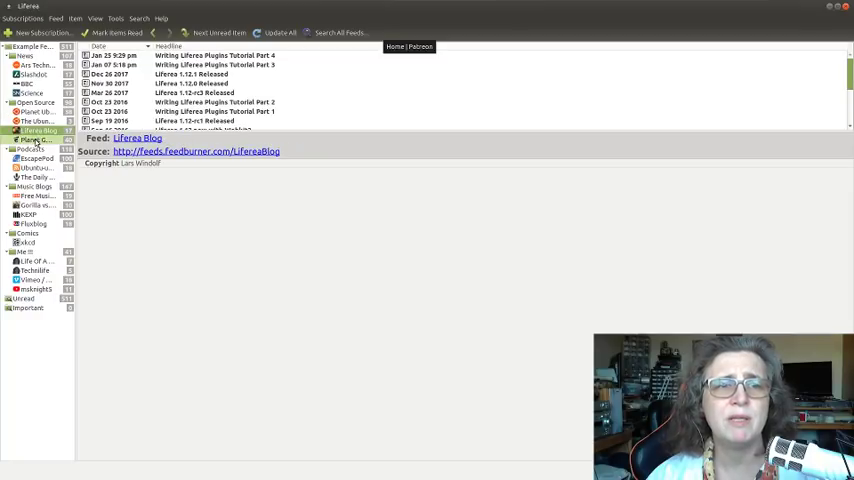
{"action": "left_click", "coordinate": [36, 141]}
{"action": "left_click", "coordinate": [37, 160]}
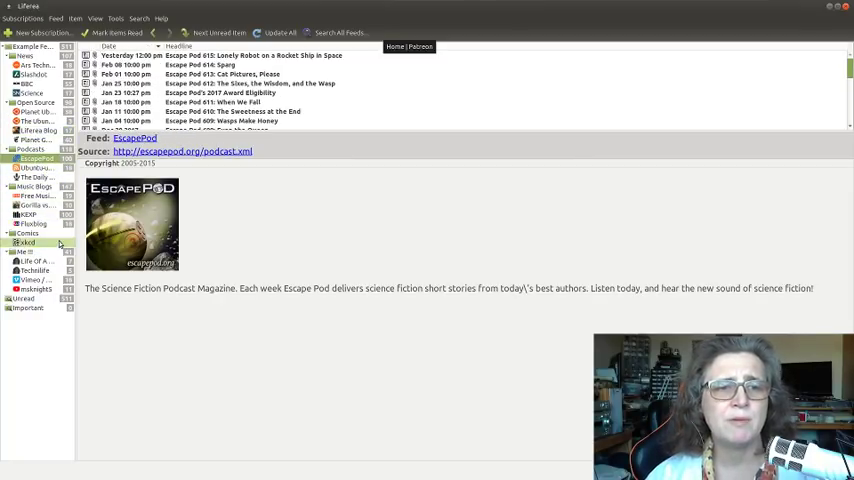
{"action": "left_click", "coordinate": [54, 244]}
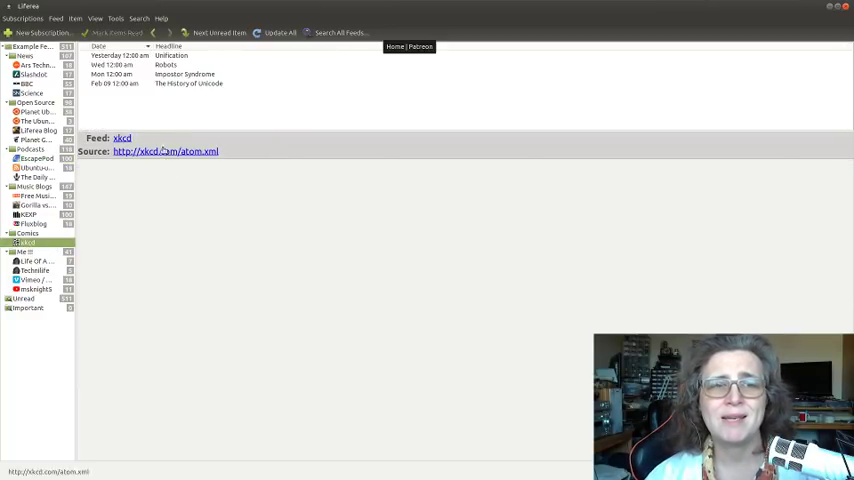
- Read the xkcd comic 'The History of Unicode', then return to The Daily Talk Show
{"action": "left_click", "coordinate": [145, 84]}
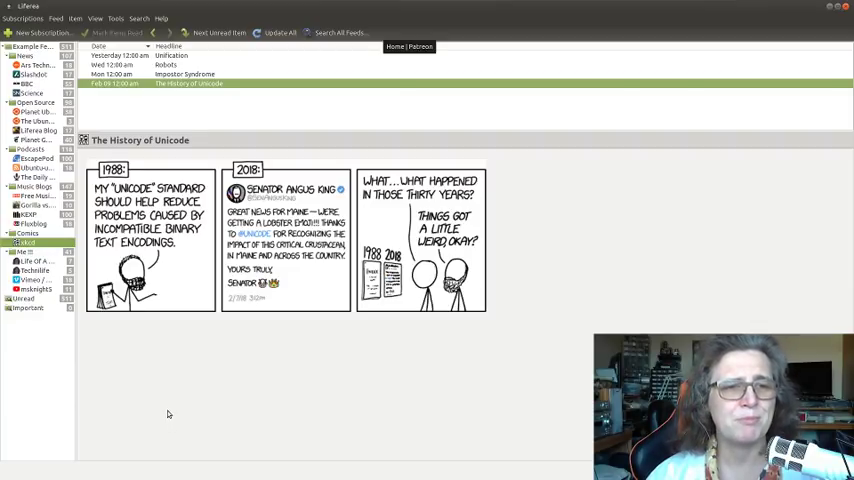
{"action": "left_click", "coordinate": [35, 177]}
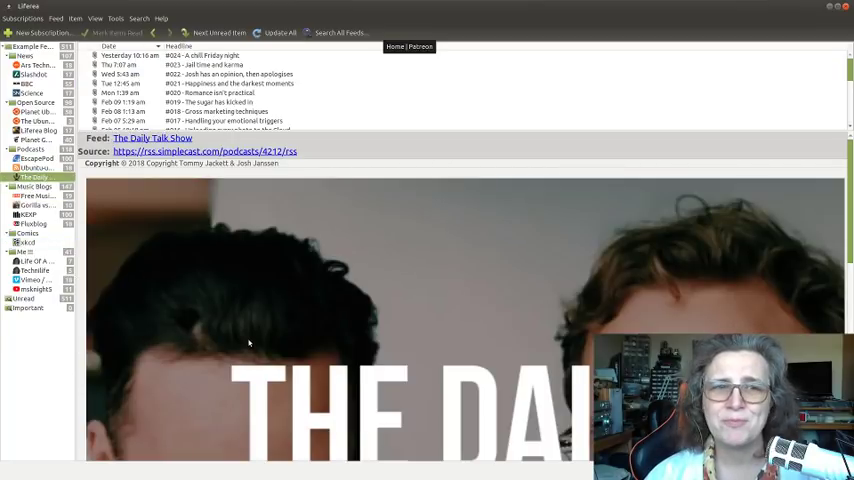
{"action": "scroll", "coordinate": [249, 343], "scroll_direction": "down", "scroll_amount": 4}
{"action": "scroll", "coordinate": [249, 343], "scroll_direction": "down", "scroll_amount": 3}
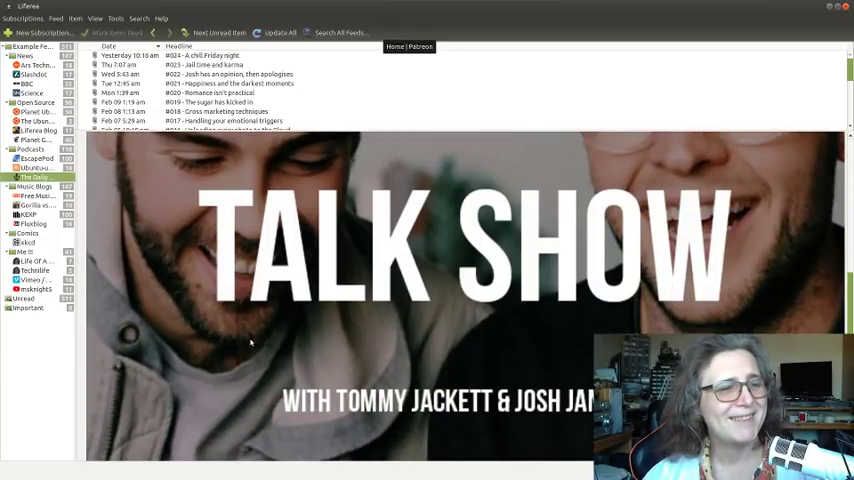
{"action": "scroll", "coordinate": [249, 343], "scroll_direction": "down", "scroll_amount": 3}
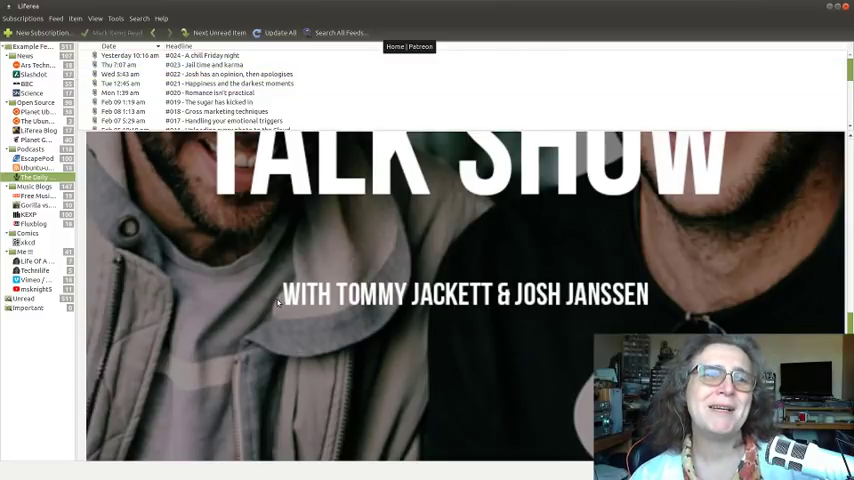
{"action": "scroll", "coordinate": [190, 94], "scroll_direction": "down", "scroll_amount": 1}
{"action": "scroll", "coordinate": [176, 89], "scroll_direction": "down", "scroll_amount": 1}
{"action": "scroll", "coordinate": [176, 89], "scroll_direction": "down", "scroll_amount": 1}
{"action": "scroll", "coordinate": [176, 89], "scroll_direction": "down", "scroll_amount": 1}
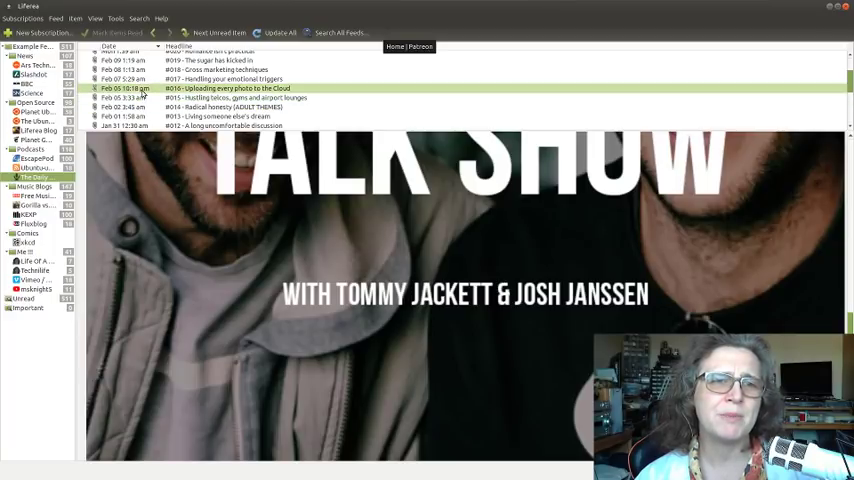
{"action": "scroll", "coordinate": [137, 80], "scroll_direction": "down", "scroll_amount": 1}
{"action": "scroll", "coordinate": [137, 90], "scroll_direction": "down", "scroll_amount": 1}
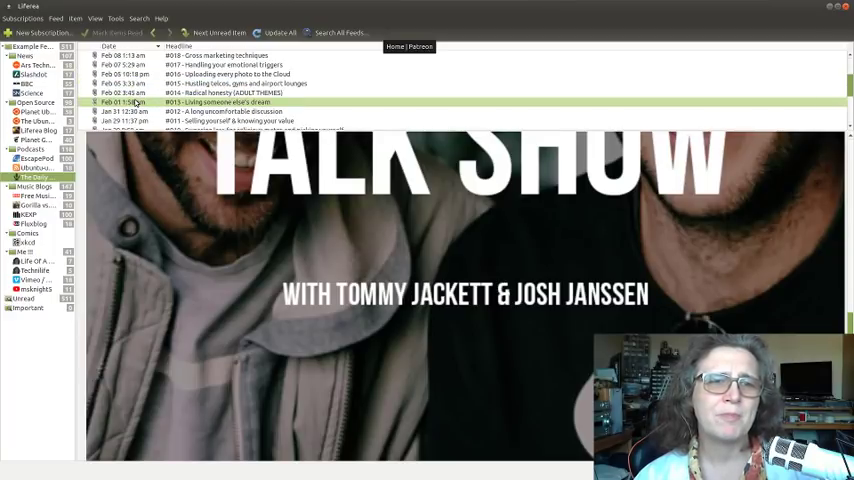
{"action": "scroll", "coordinate": [137, 100], "scroll_direction": "down", "scroll_amount": 2}
{"action": "scroll", "coordinate": [137, 102], "scroll_direction": "down", "scroll_amount": 1}
{"action": "scroll", "coordinate": [137, 102], "scroll_direction": "down", "scroll_amount": 1}
{"action": "scroll", "coordinate": [138, 101], "scroll_direction": "up", "scroll_amount": 5}
{"action": "scroll", "coordinate": [140, 100], "scroll_direction": "up", "scroll_amount": 2}
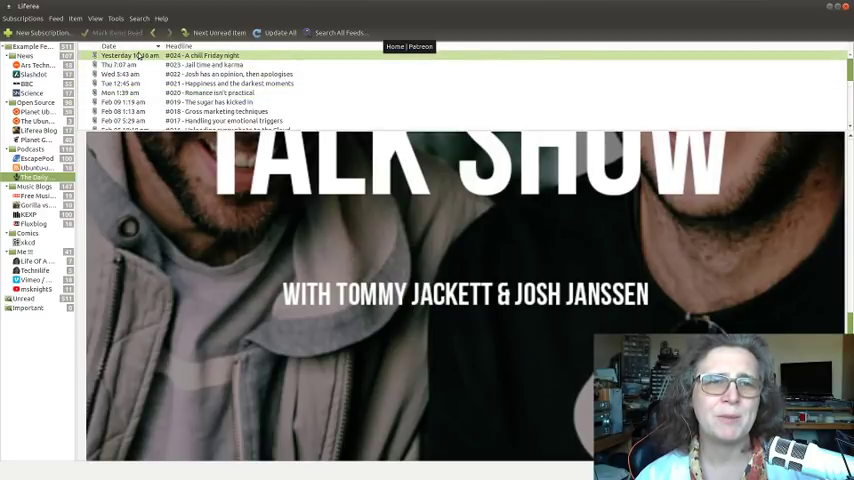
- Read the newest episode's description, then view Life Of A Stranger and Technilife feeds
{"action": "left_click", "coordinate": [139, 55]}
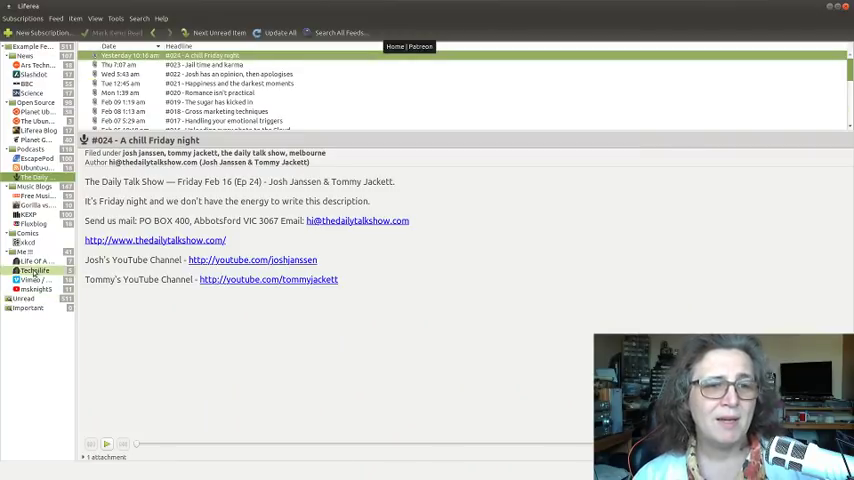
{"action": "left_click", "coordinate": [35, 261]}
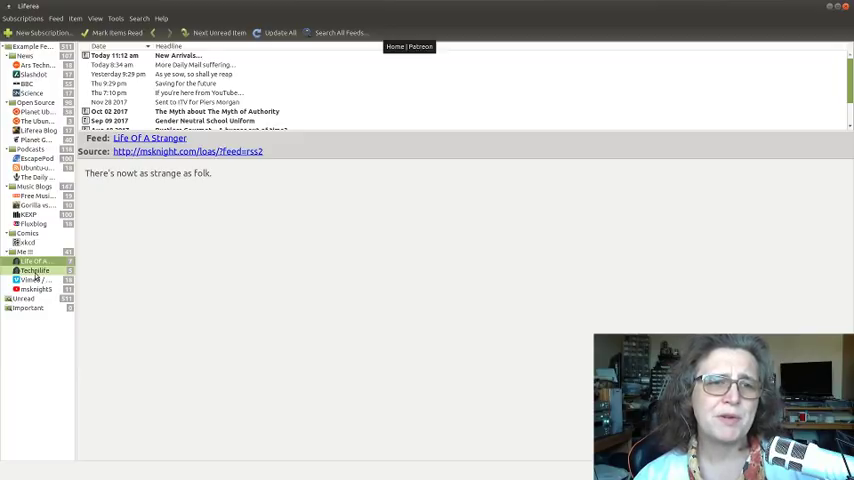
{"action": "left_click", "coordinate": [36, 271]}
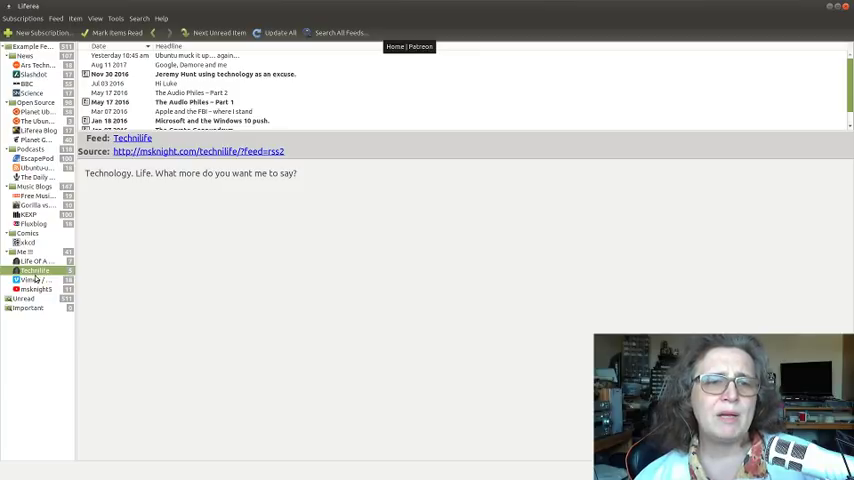
- In the Vimeo feed, view the Microsoft/Linux and Soldering videos, ending on Virtual Machines - Part 4
{"action": "left_click", "coordinate": [35, 279]}
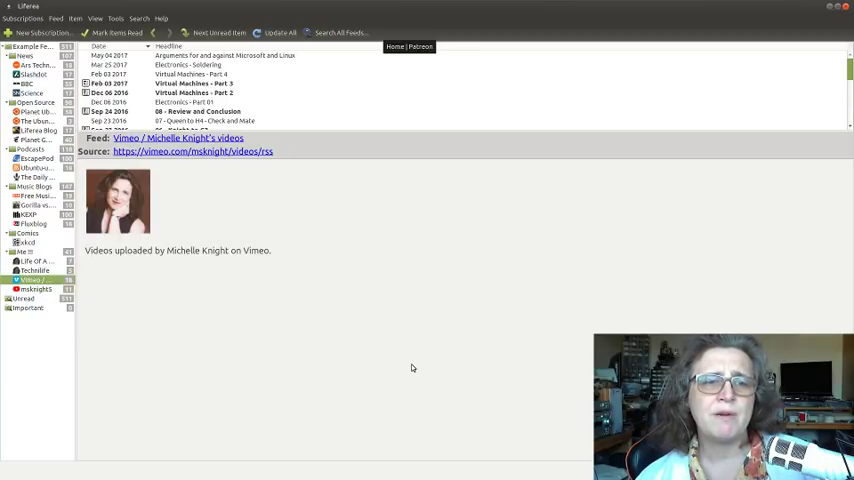
{"action": "left_click", "coordinate": [107, 56]}
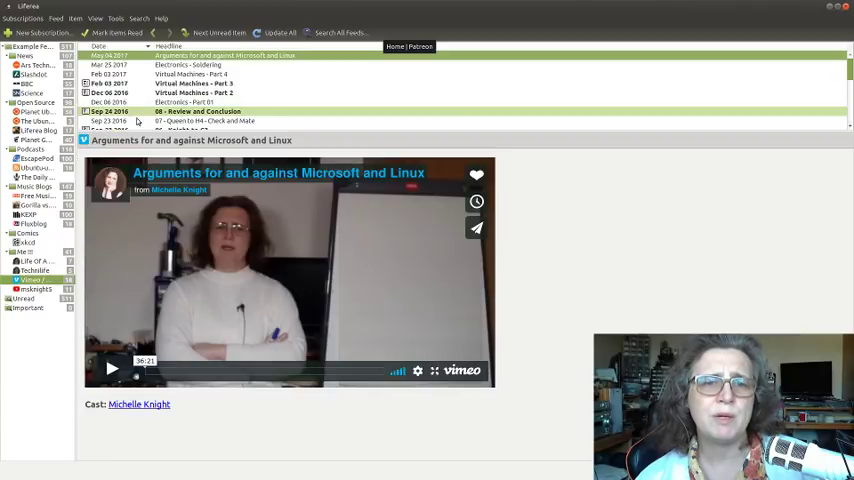
{"action": "left_click", "coordinate": [192, 66]}
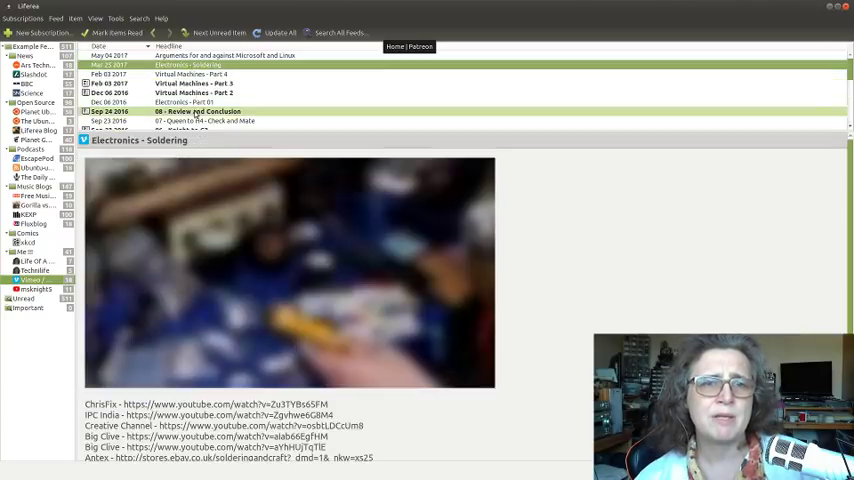
{"action": "scroll", "coordinate": [178, 345], "scroll_direction": "down", "scroll_amount": 1}
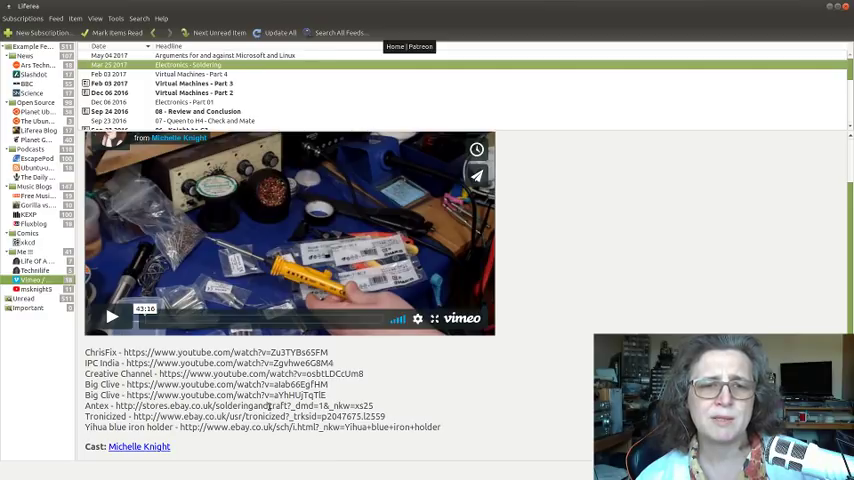
{"action": "scroll", "coordinate": [268, 405], "scroll_direction": "up", "scroll_amount": 1}
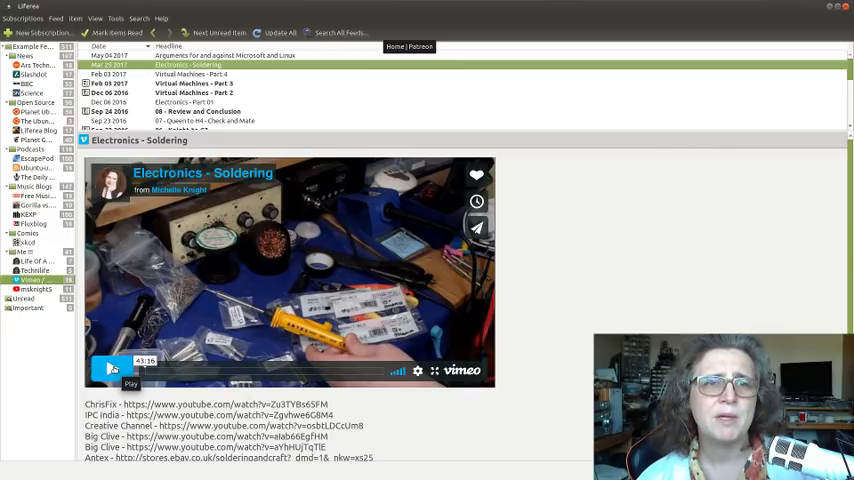
{"action": "left_click", "coordinate": [153, 75]}
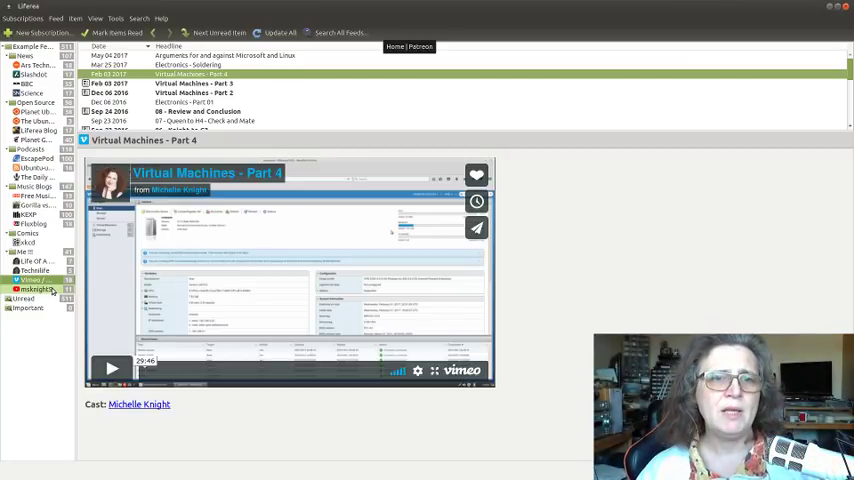
- Browse msknight5 items Channel Strike, Channel Plan and February Links, playing the attached video
{"action": "left_click", "coordinate": [40, 289]}
{"action": "left_click", "coordinate": [107, 66]}
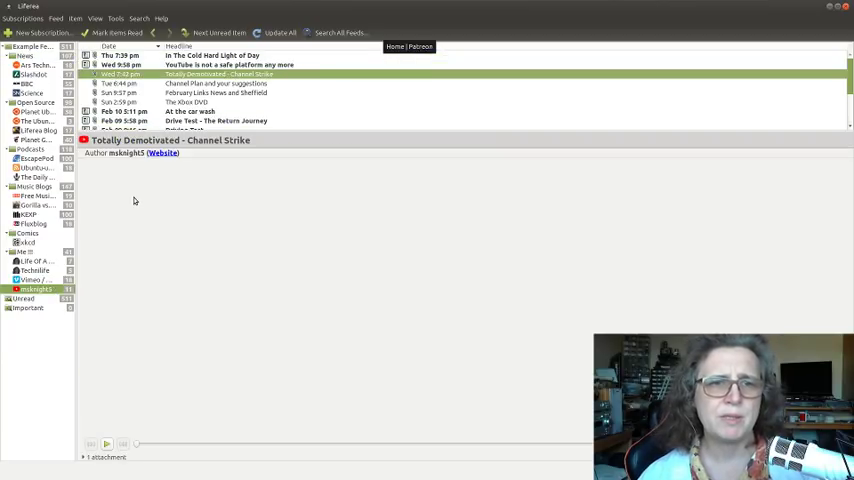
{"action": "left_click", "coordinate": [150, 84]}
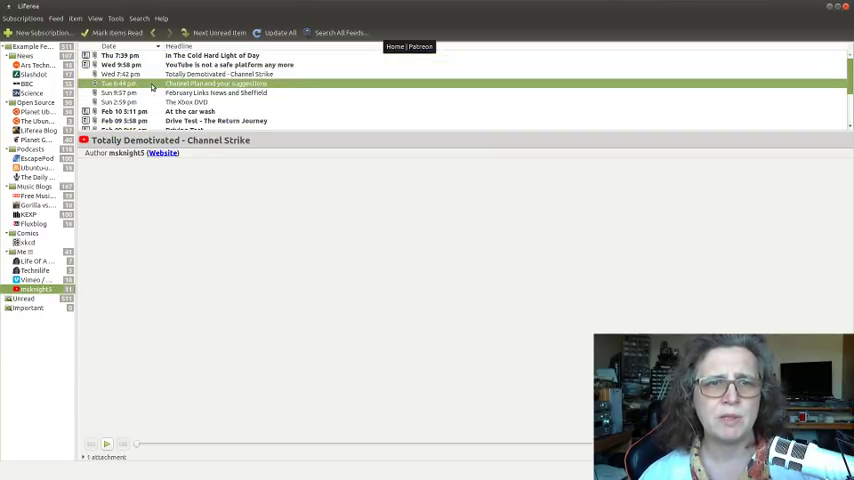
{"action": "left_click", "coordinate": [152, 92]}
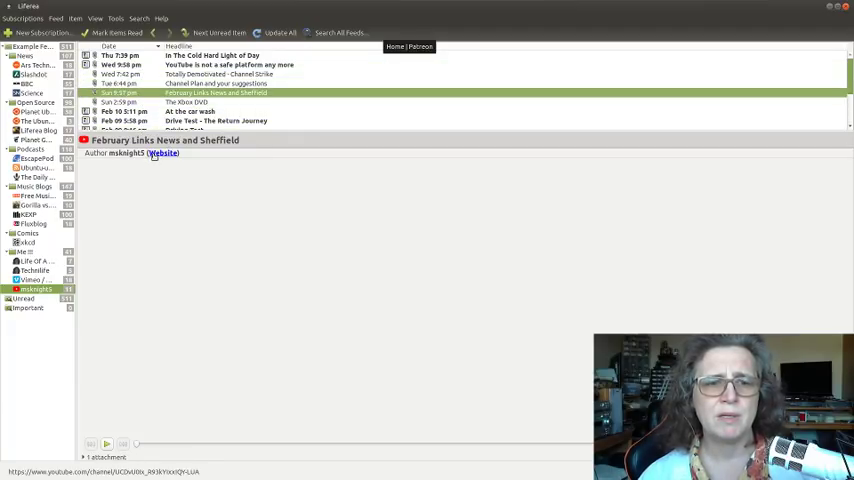
{"action": "left_click", "coordinate": [107, 445]}
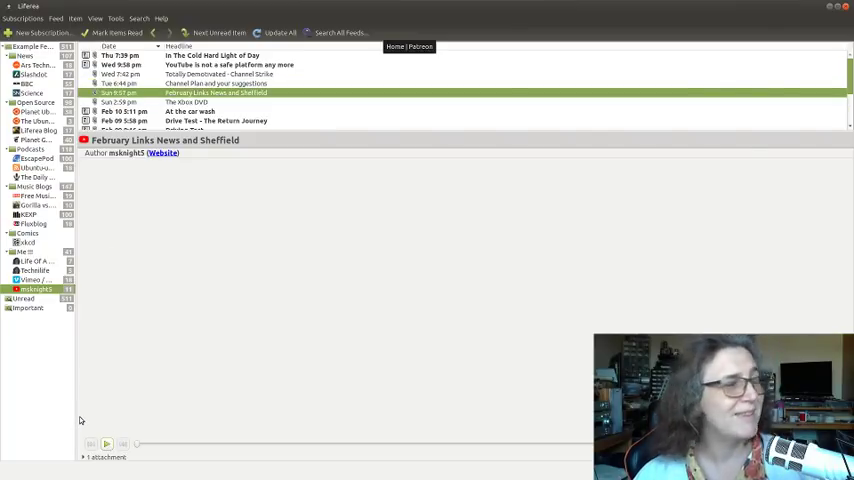
- Reveal Channel Plan's attachment link and its actions, then open 'Totally Demotivated - Channel Strike'
{"action": "left_click", "coordinate": [132, 86]}
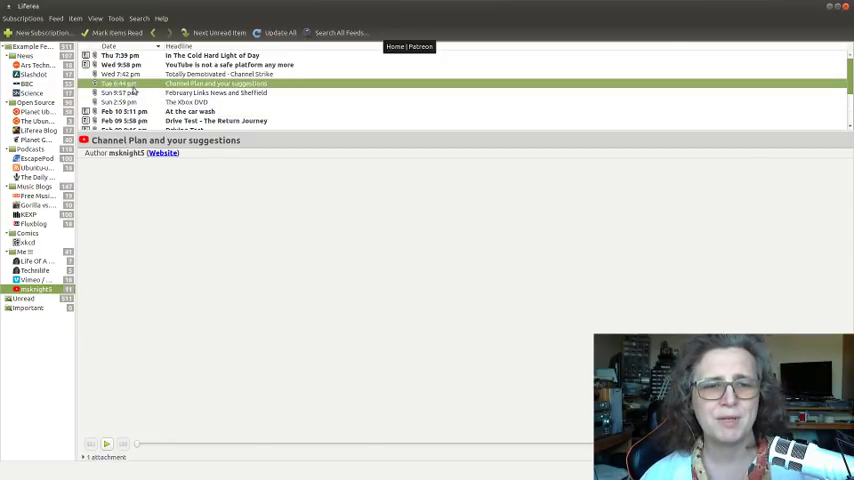
{"action": "left_click", "coordinate": [86, 457]}
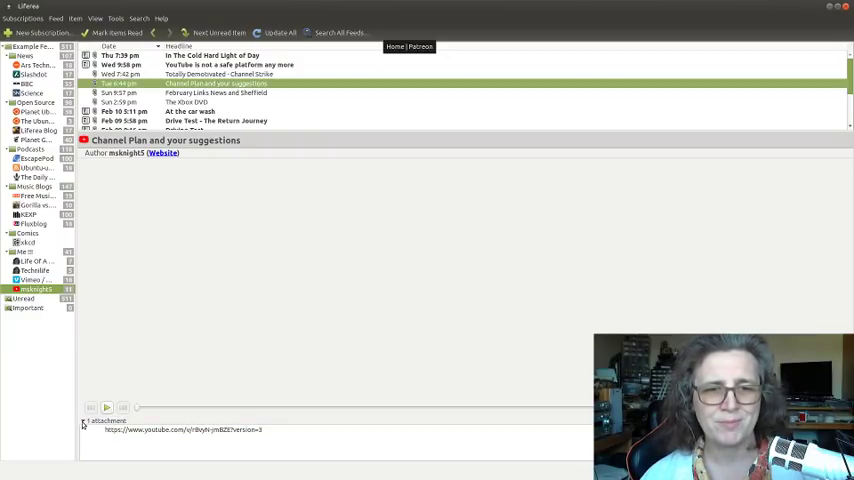
{"action": "left_click", "coordinate": [83, 422]}
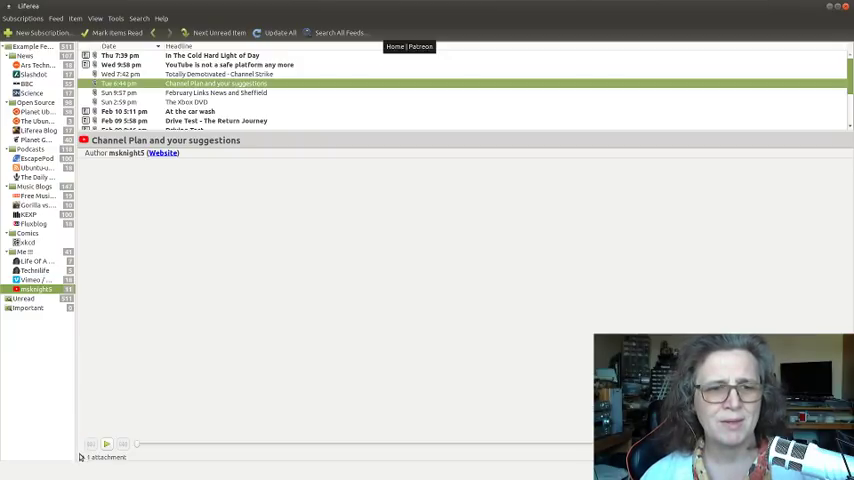
{"action": "left_click", "coordinate": [83, 457]}
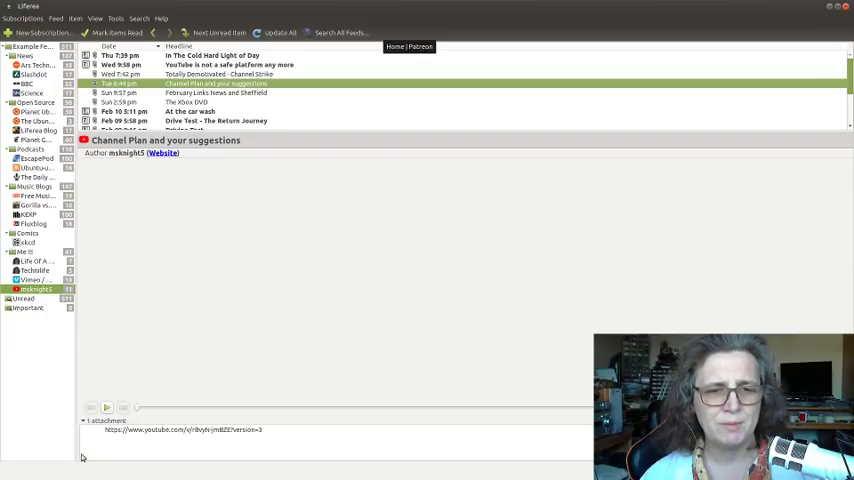
{"action": "right_click", "coordinate": [179, 436]}
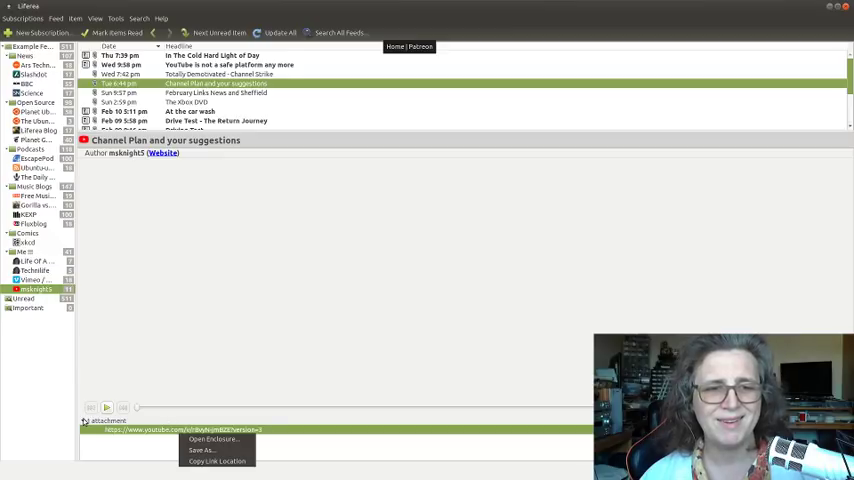
{"action": "left_click", "coordinate": [130, 325]}
{"action": "left_click", "coordinate": [120, 74]}
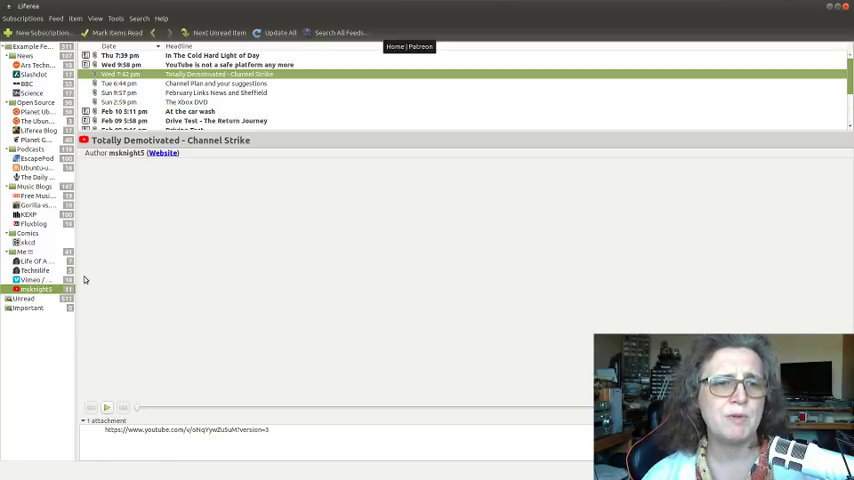
- Open the 'New Arrivals...' post in the Life Of A Stranger feed
{"action": "left_click", "coordinate": [44, 262]}
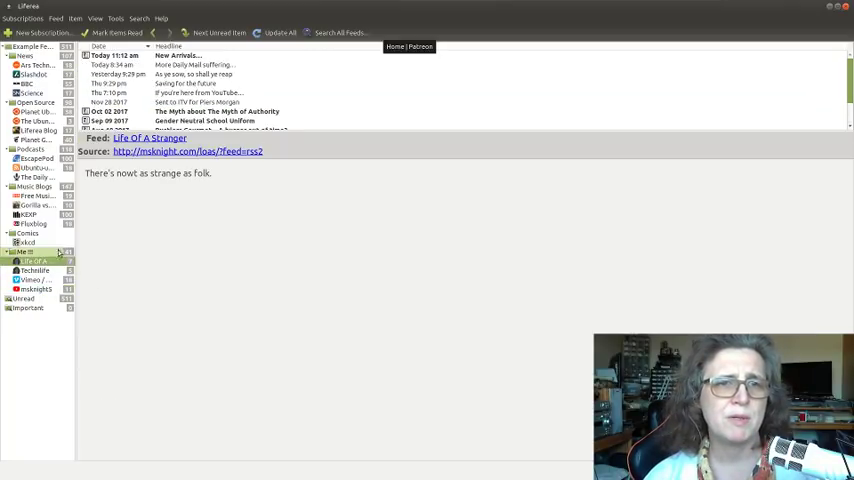
{"action": "left_click", "coordinate": [137, 57]}
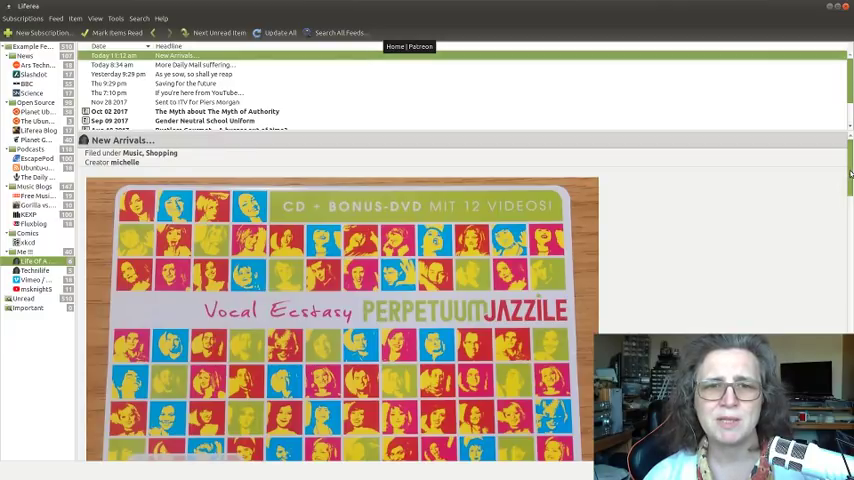
{"action": "scroll", "coordinate": [851, 199], "scroll_direction": "down", "scroll_amount": 3}
{"action": "left_click_drag", "start_coordinate": [851, 199], "coordinate": [851, 360]}
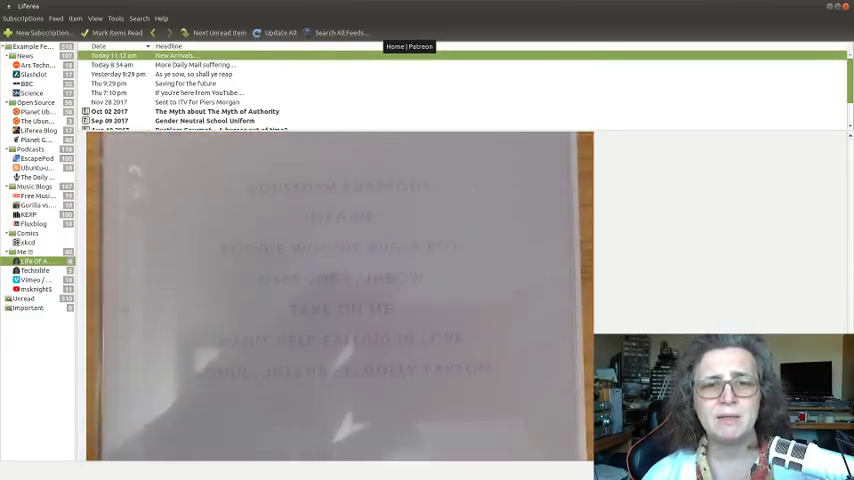
{"action": "scroll", "coordinate": [340, 296], "scroll_direction": "down", "scroll_amount": 2}
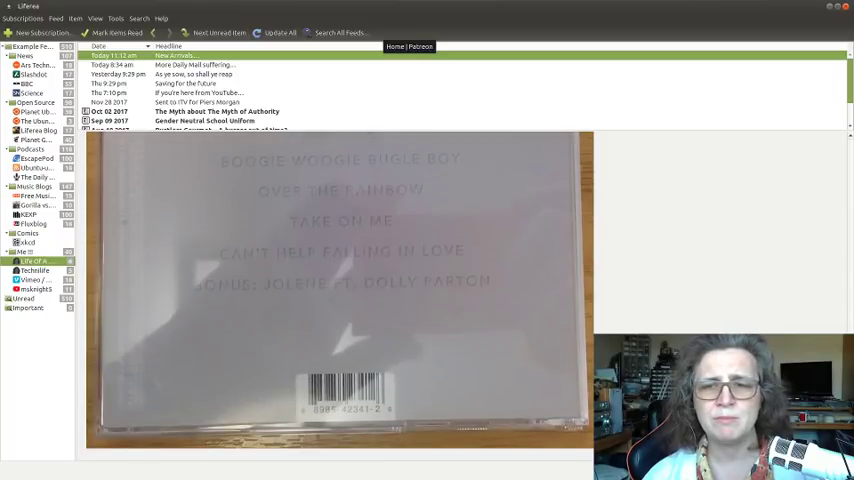
{"action": "scroll", "coordinate": [340, 290], "scroll_direction": "up", "scroll_amount": 1}
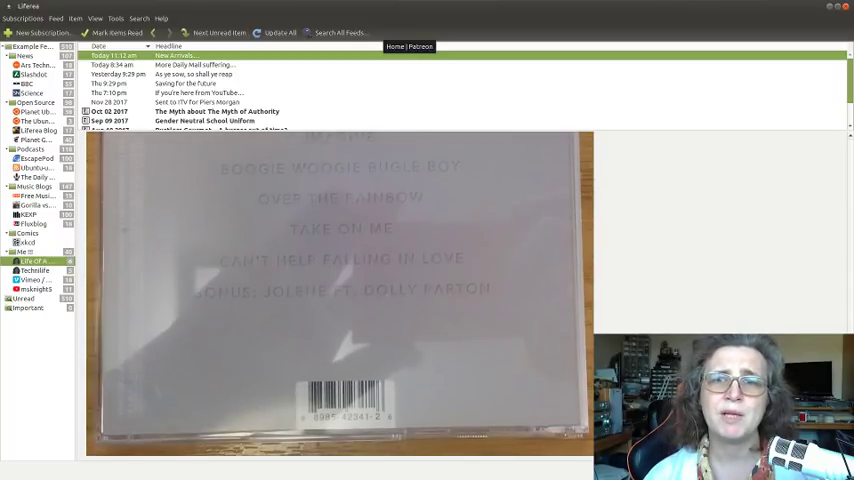
{"action": "scroll", "coordinate": [838, 220], "scroll_direction": "up", "scroll_amount": 5}
{"action": "scroll", "coordinate": [838, 210], "scroll_direction": "up", "scroll_amount": 5}
{"action": "scroll", "coordinate": [836, 180], "scroll_direction": "up", "scroll_amount": 5}
{"action": "scroll", "coordinate": [834, 165], "scroll_direction": "up", "scroll_amount": 1}
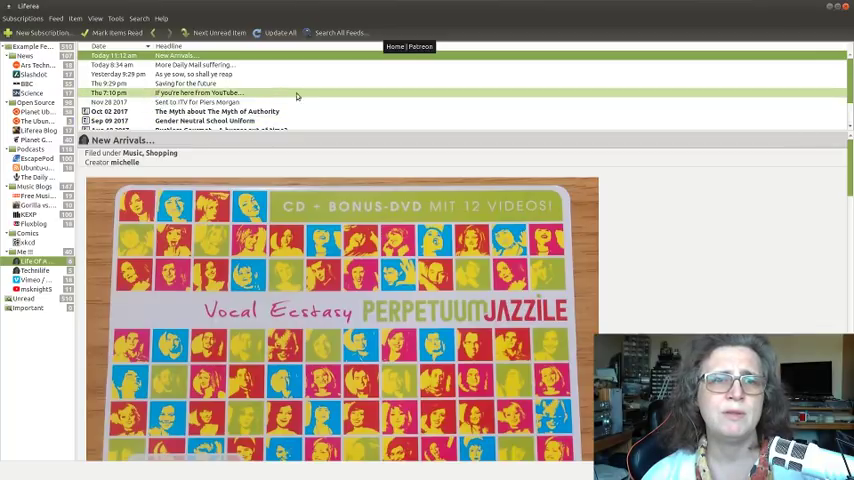
{"action": "scroll", "coordinate": [284, 92], "scroll_direction": "down", "scroll_amount": 2}
{"action": "scroll", "coordinate": [260, 86], "scroll_direction": "down", "scroll_amount": 2}
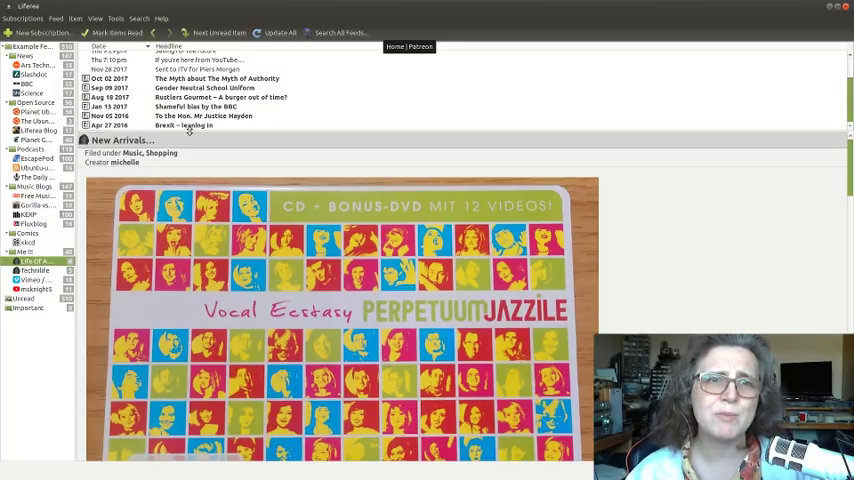
{"action": "scroll", "coordinate": [160, 66], "scroll_direction": "up", "scroll_amount": 2}
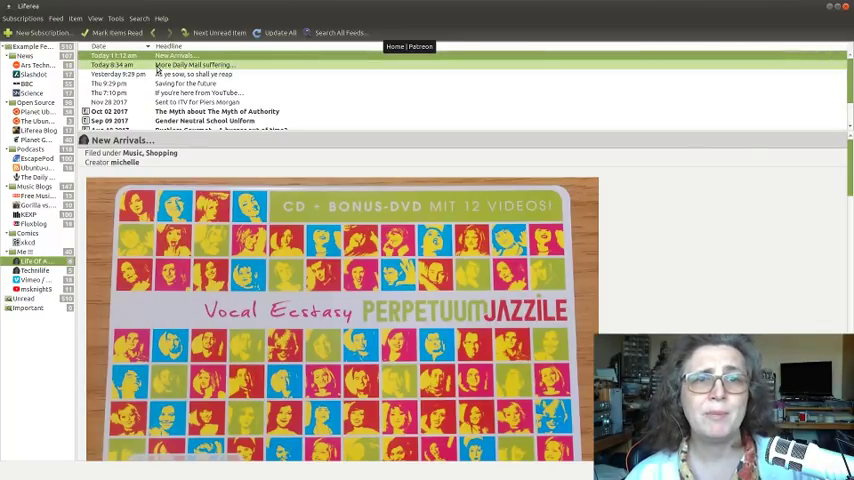
- Select the 'More Daily Mail suffering...' headline in Life Of A Stranger
{"action": "left_click", "coordinate": [158, 65]}
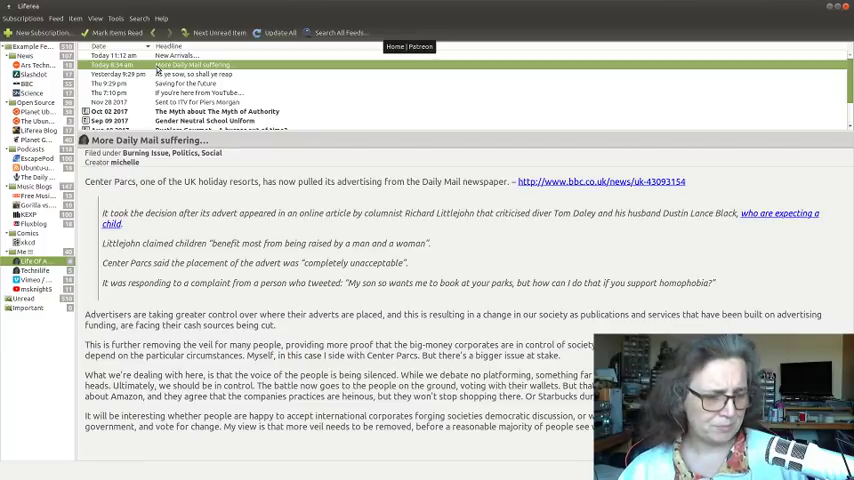